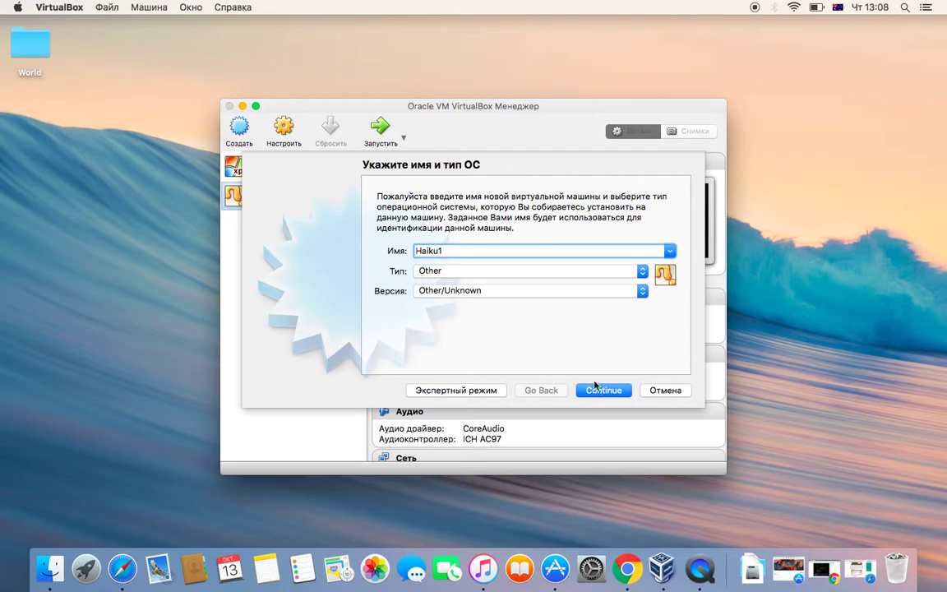
Step: Accept the name Haiku1 with type Other and version Other/Unknown, and give the new virtual machine 512 MB of memory
click(602, 391)
double_click(631, 249)
text(512)
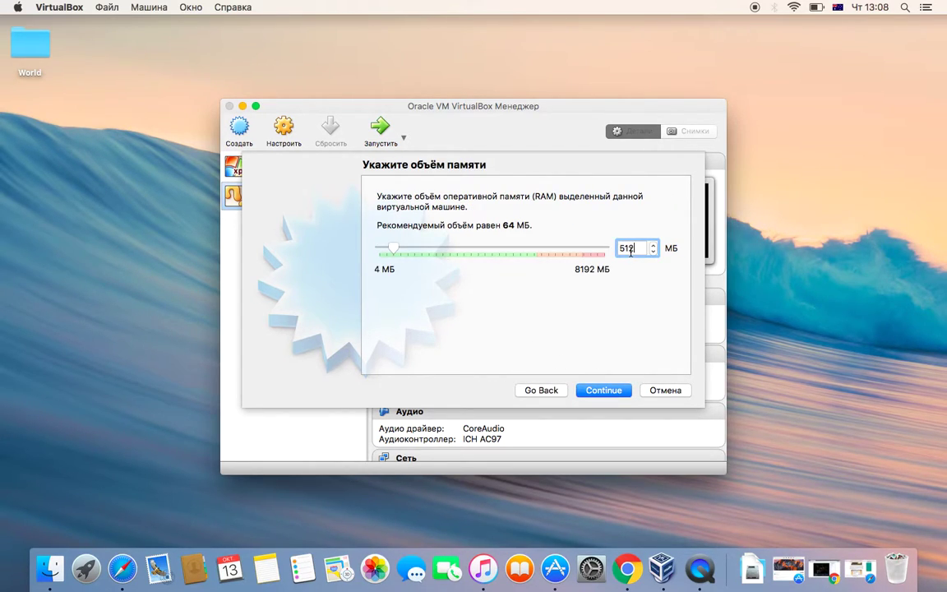
key(Return)
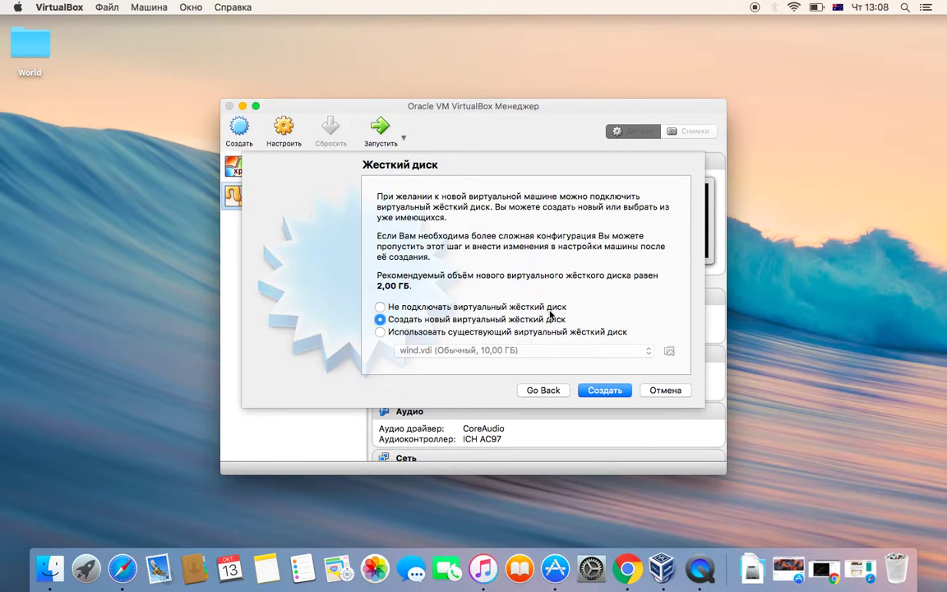
Step: Create a new dynamically allocated virtual hard disk named Haiku1 with a size of 4 GB for the machine
click(591, 389)
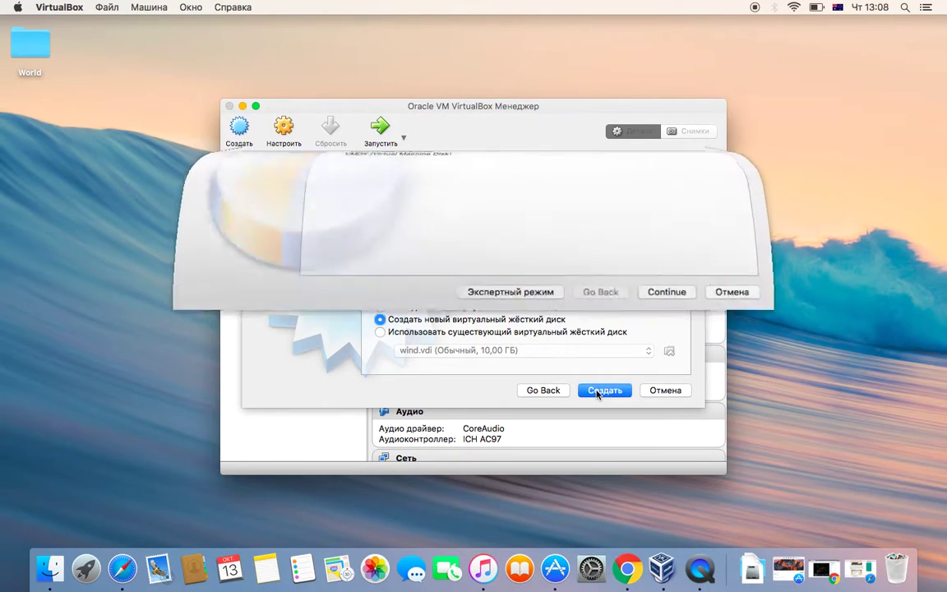
click(654, 411)
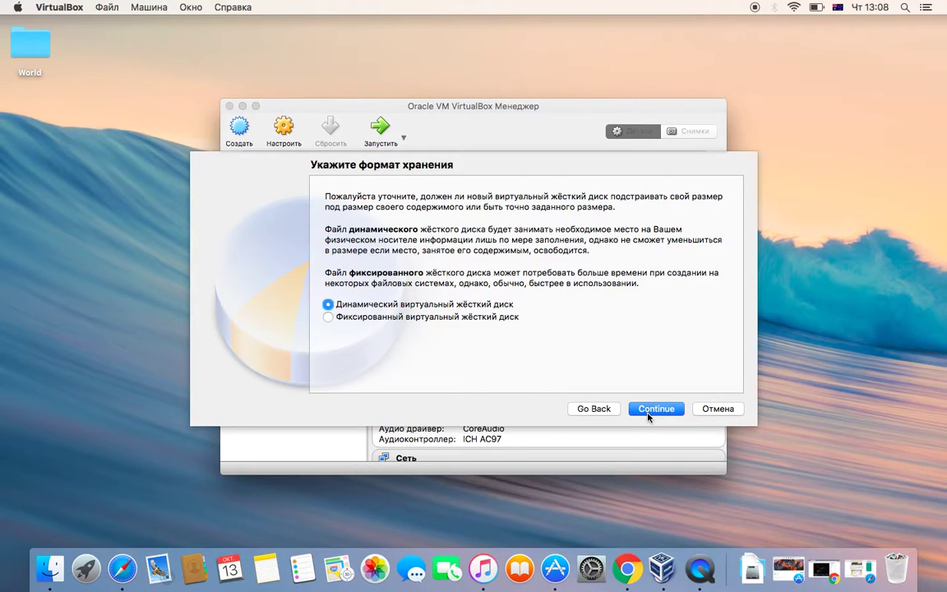
click(652, 412)
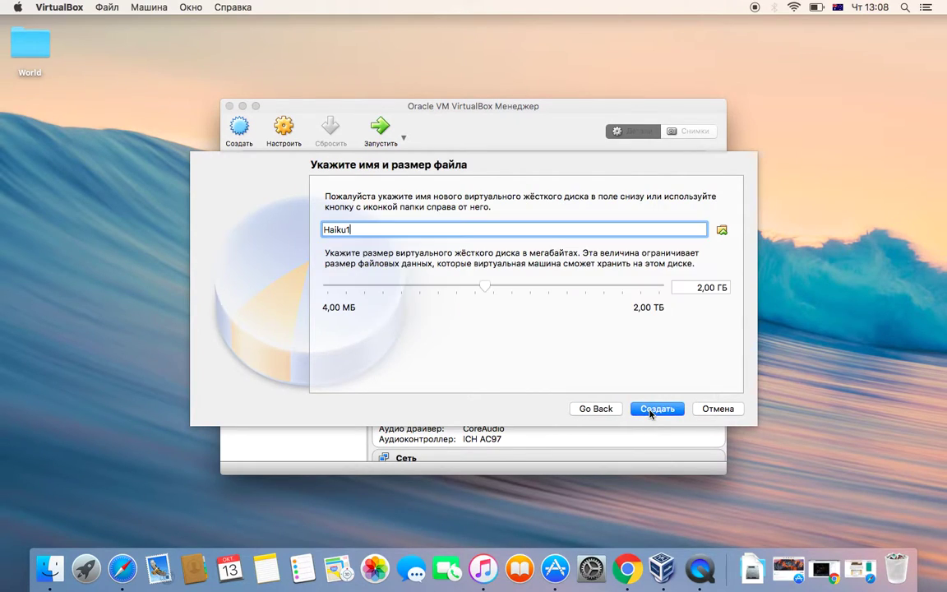
double_click(699, 287)
text(4)
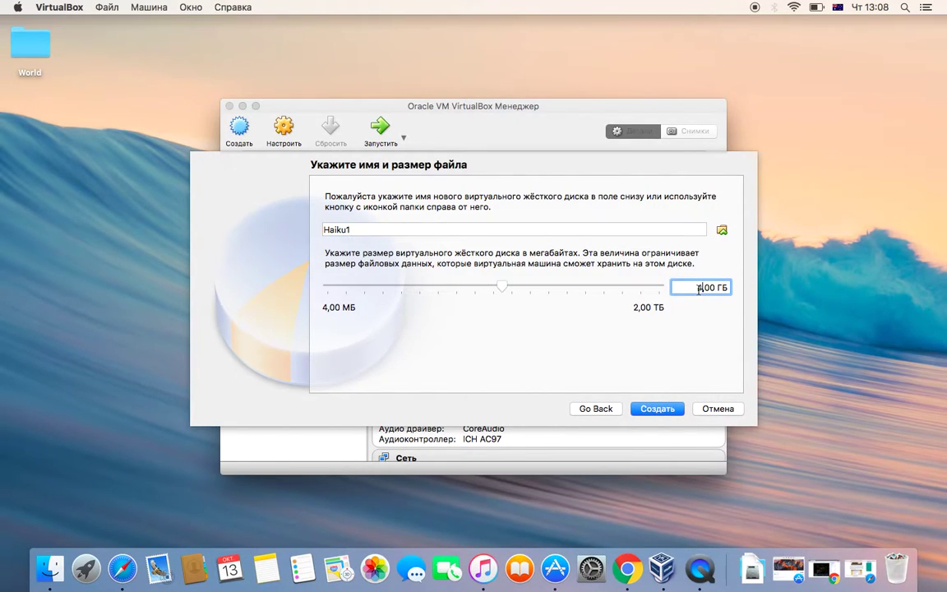
click(669, 410)
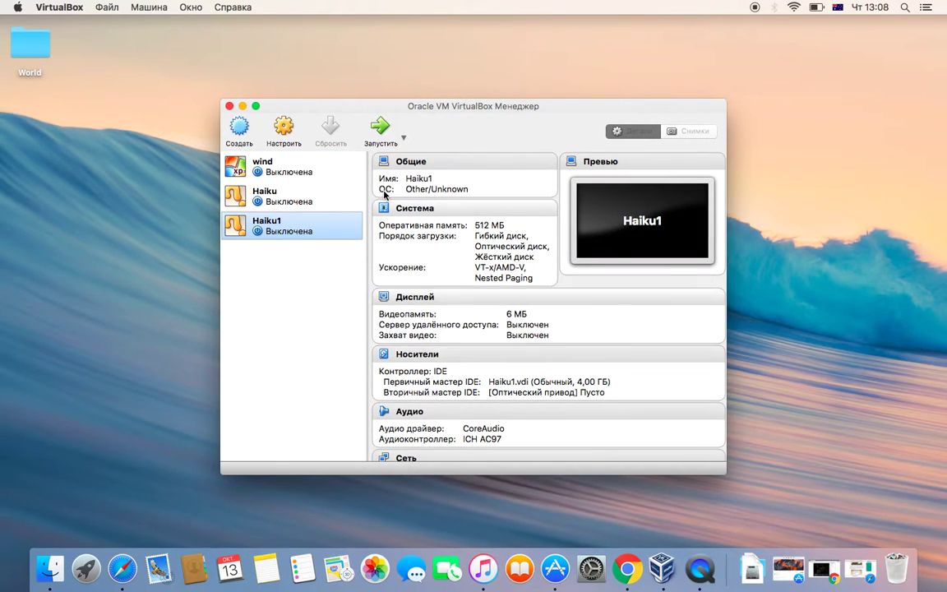
Step: Attach haiku-r1alpha4.iso to the empty optical drive in Haiku1's storage settings and save the settings
click(293, 137)
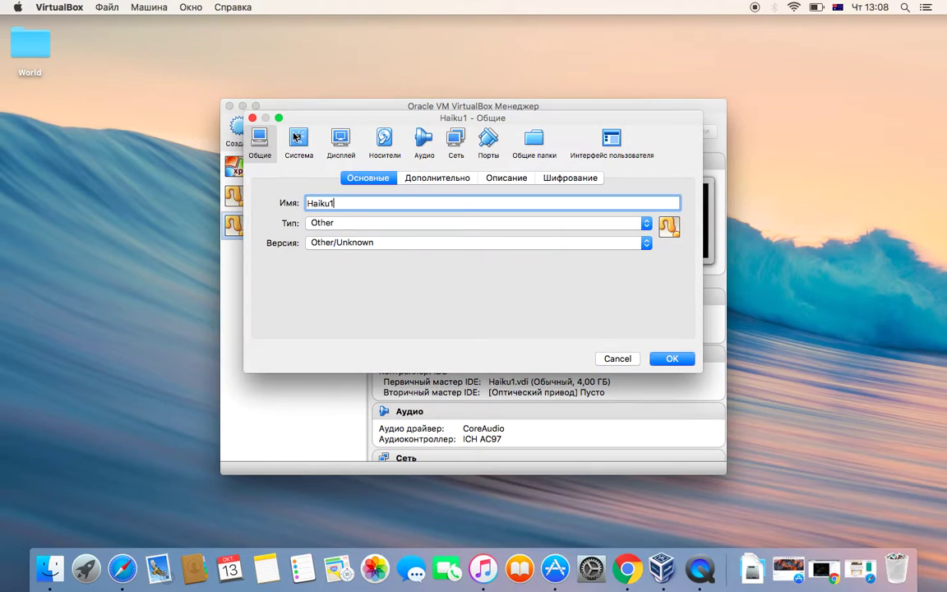
click(384, 140)
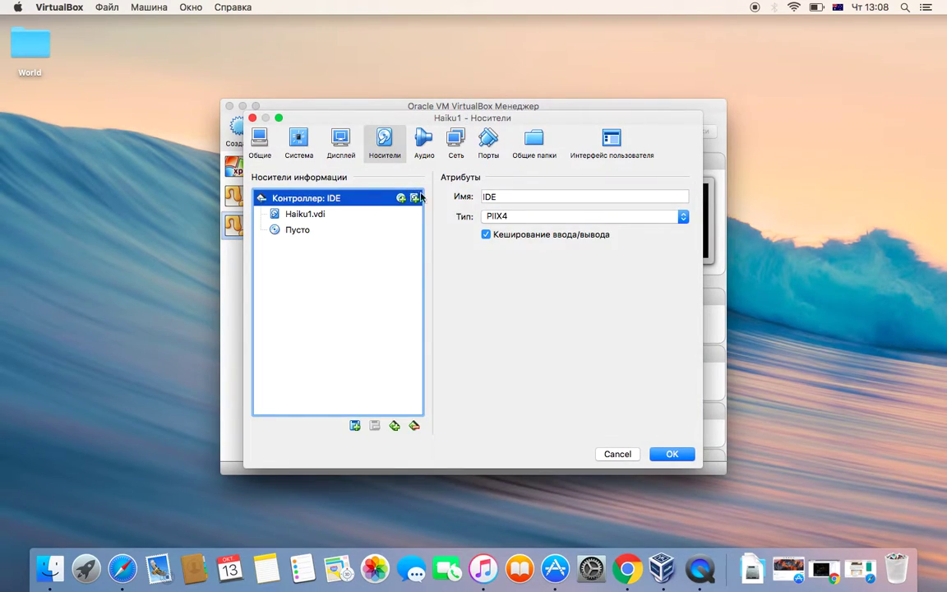
click(377, 230)
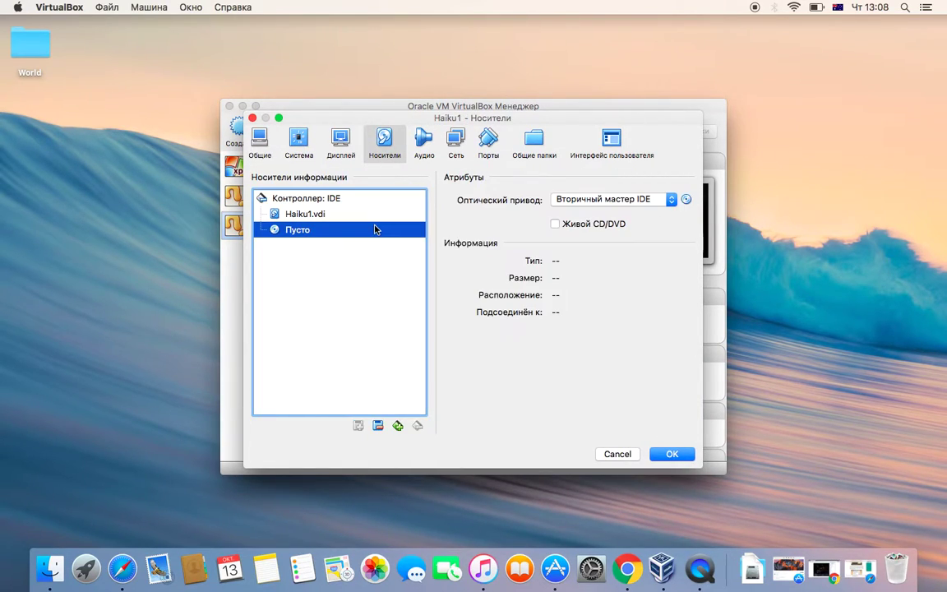
click(687, 200)
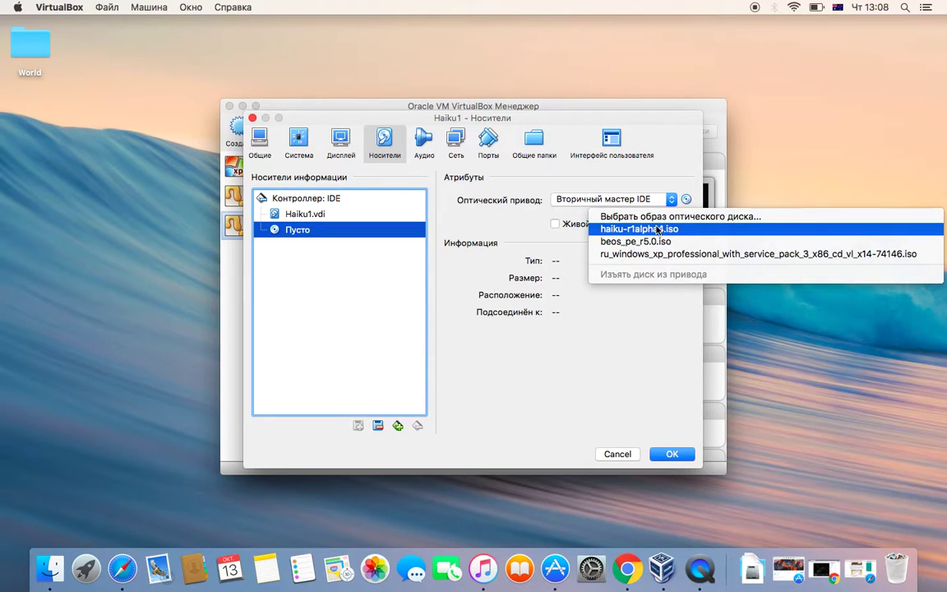
click(657, 231)
click(606, 229)
click(665, 458)
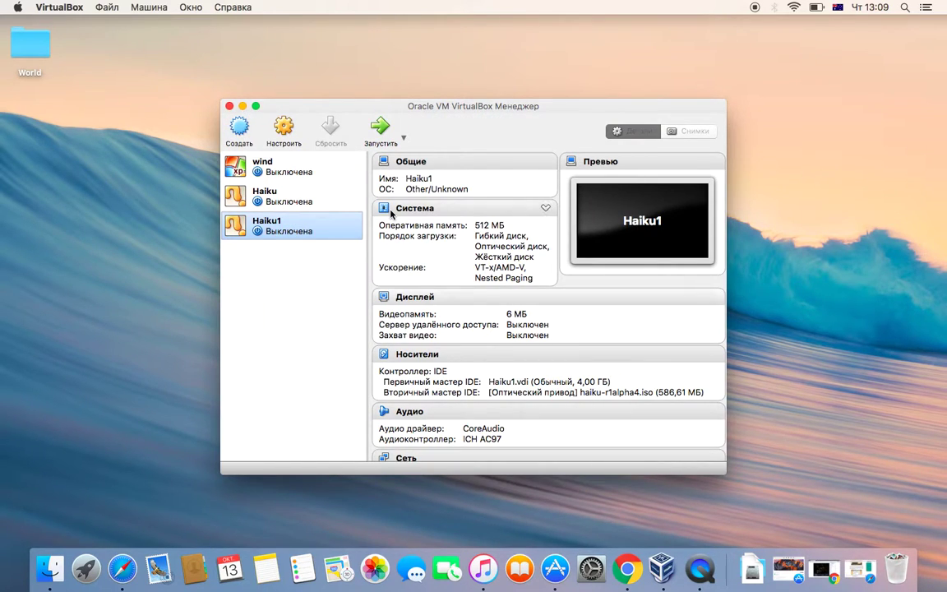
Step: Start the Haiku1 machine, move its window fully into view, and allow mouse capture without showing the message again
click(381, 139)
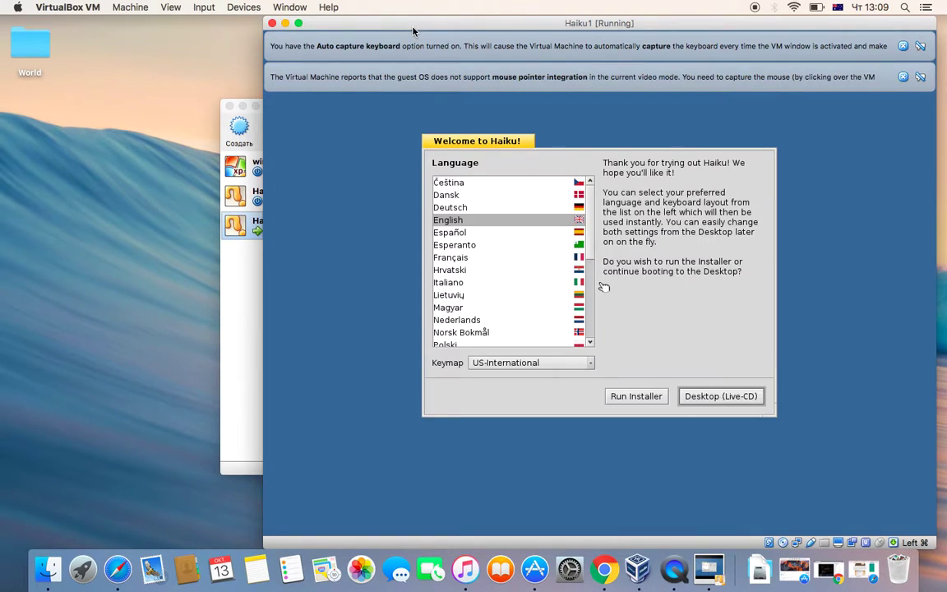
drag(374, 29, 271, 31)
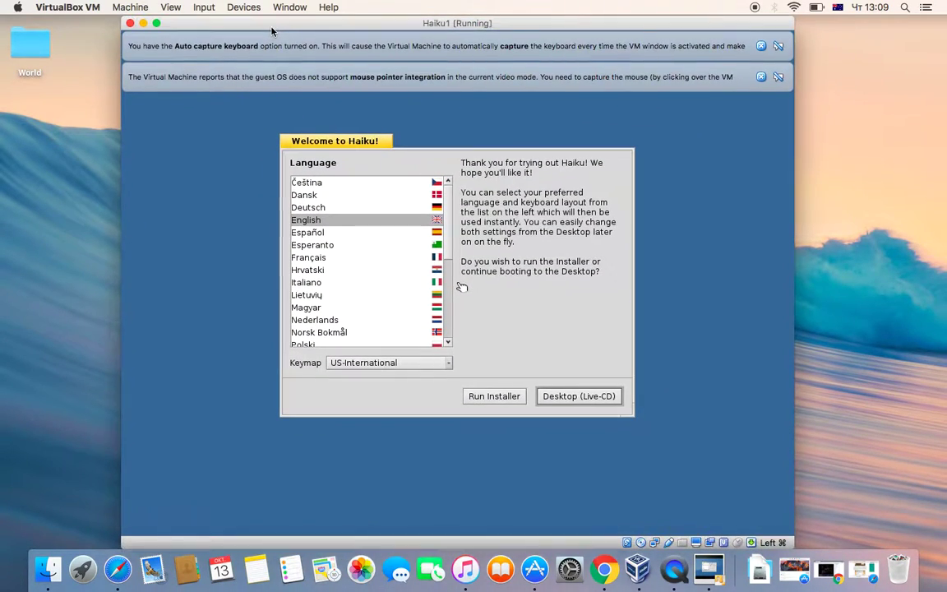
click(383, 288)
click(393, 207)
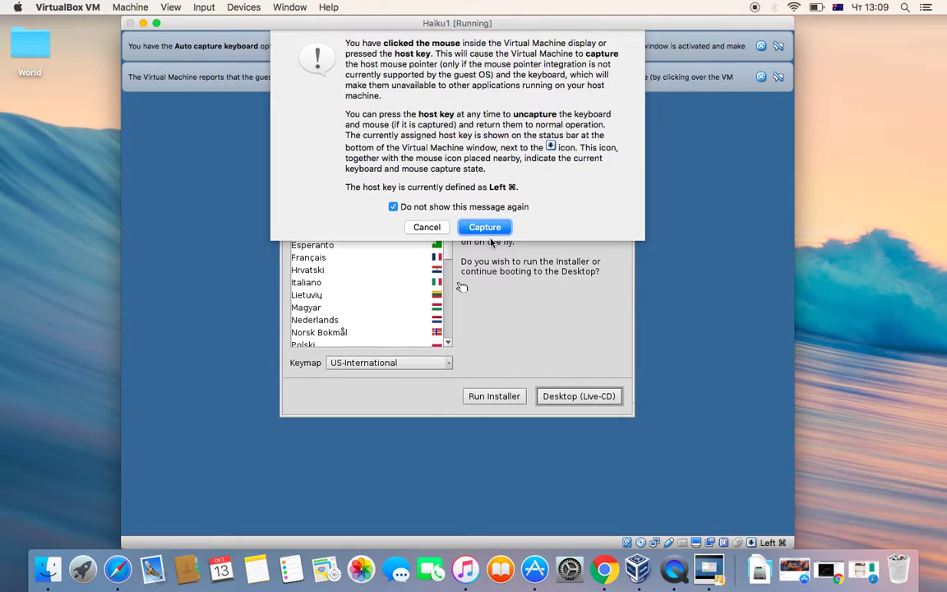
click(484, 228)
Step: Choose Русский as the language, run the Haiku installer, and proceed past its introductory information and partition notice
scroll(355, 304, down, 5)
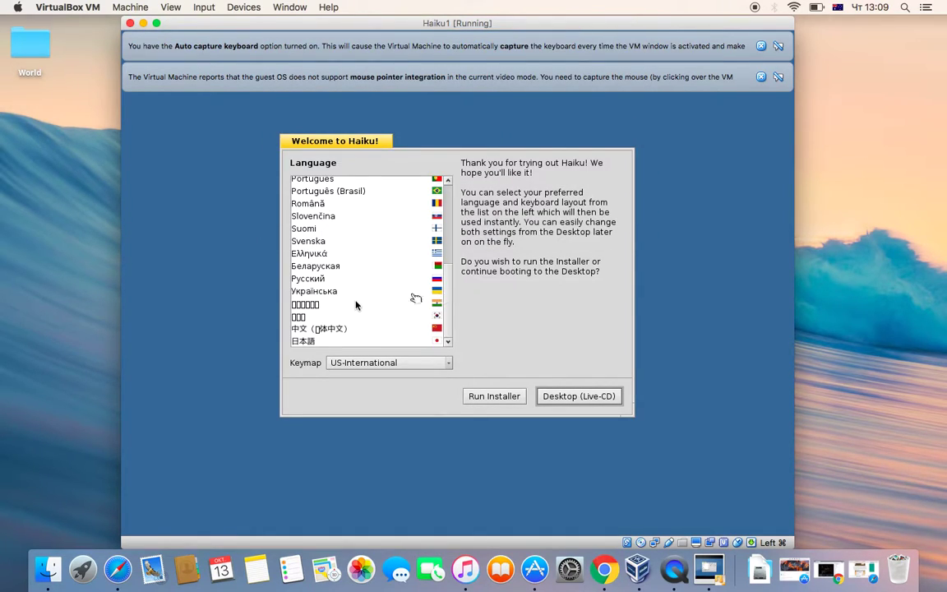
click(308, 278)
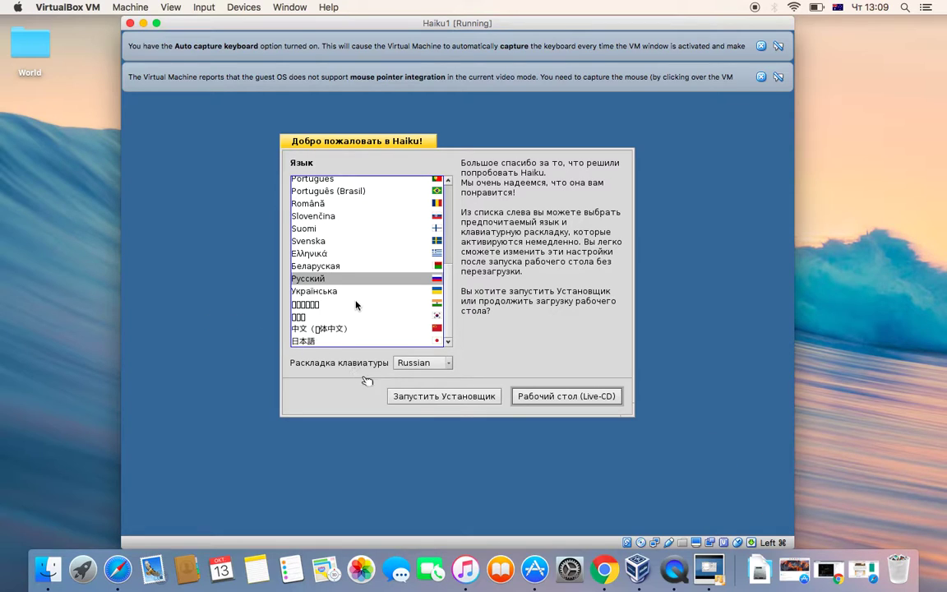
click(393, 395)
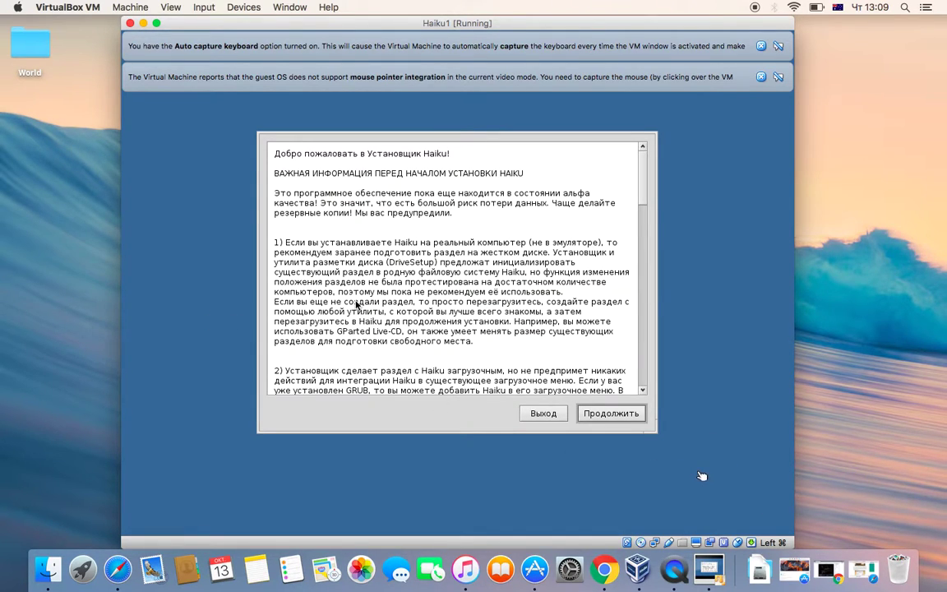
key(Return)
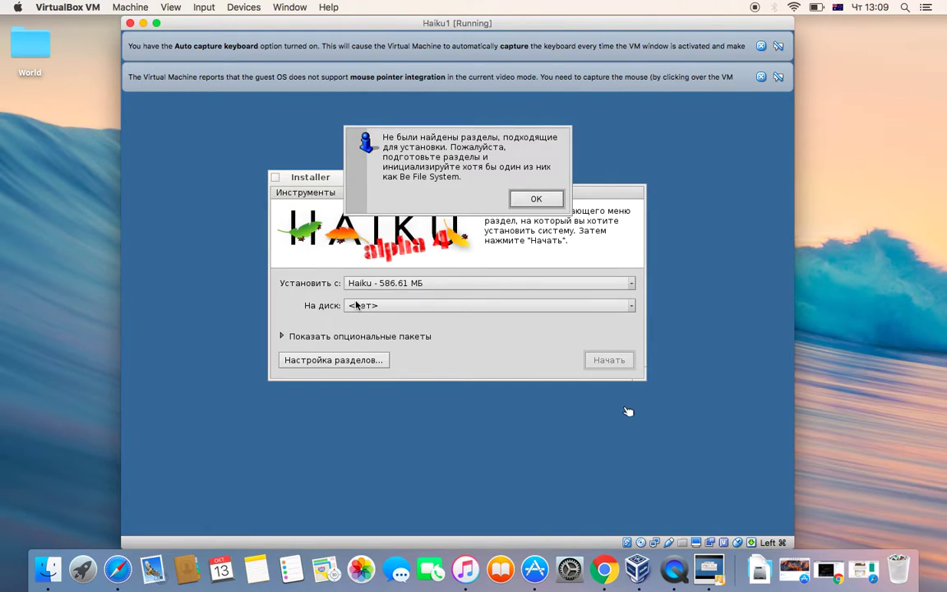
click(526, 201)
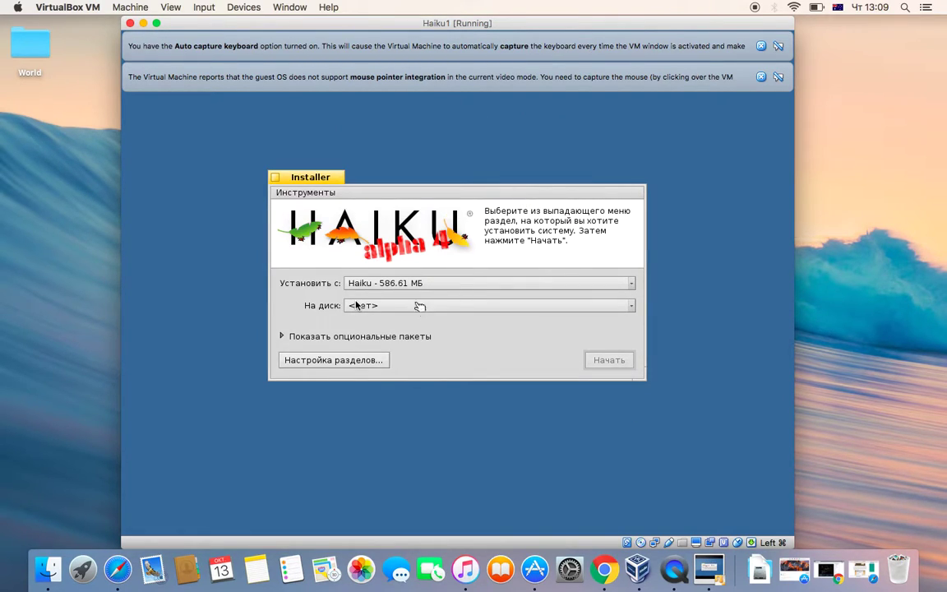
Step: Initialize the 4.00 GB disk /dev/disk/ata/0/master/raw with Be File System, named Haiku with block size 2048, write the changes and close DriveSetup
click(353, 360)
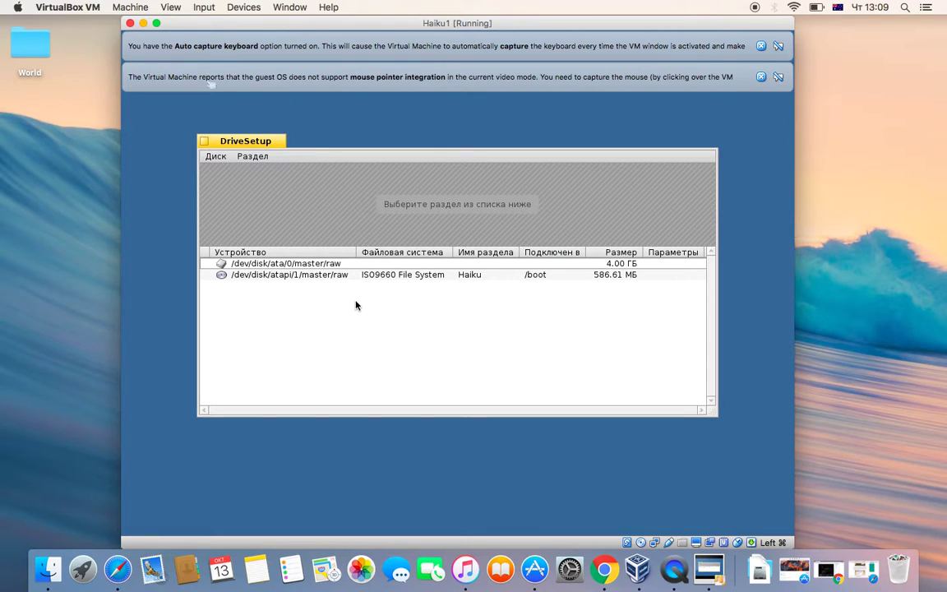
click(246, 159)
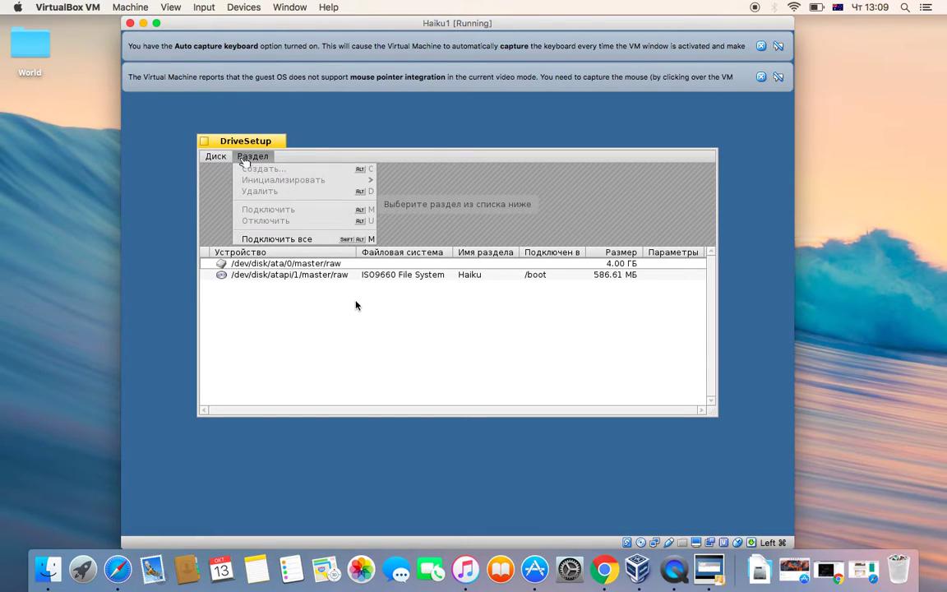
mouse_move(215, 157)
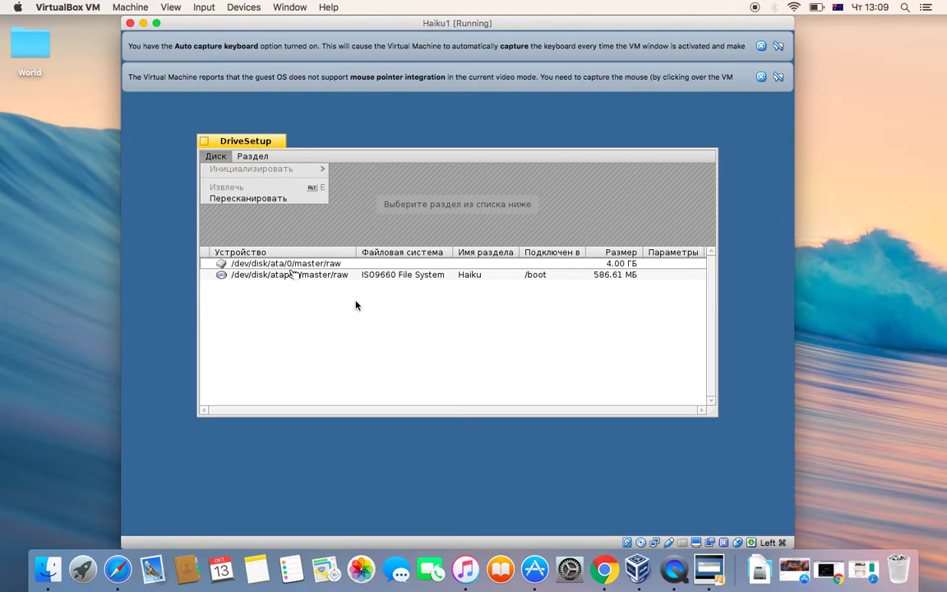
click(290, 267)
click(252, 156)
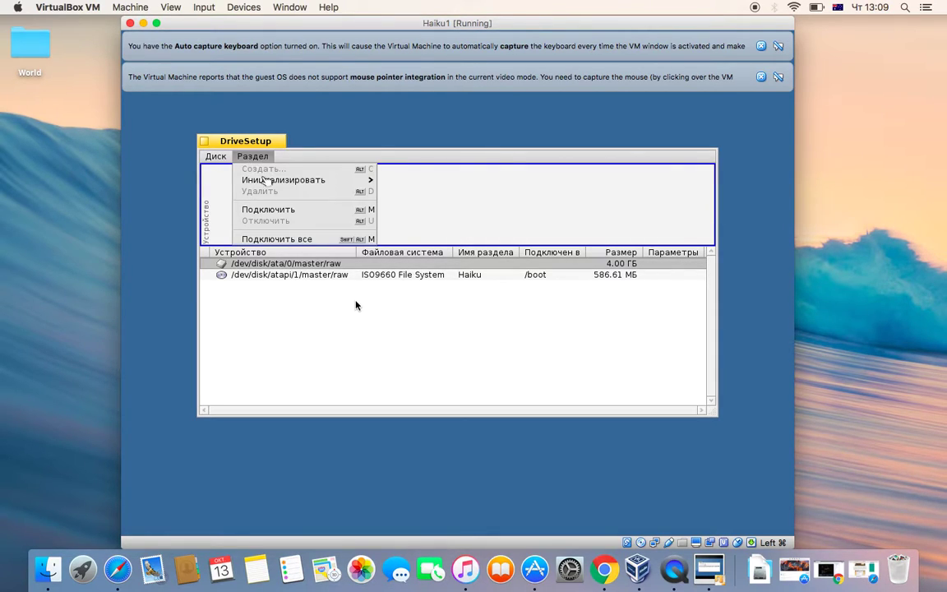
mouse_move(329, 179)
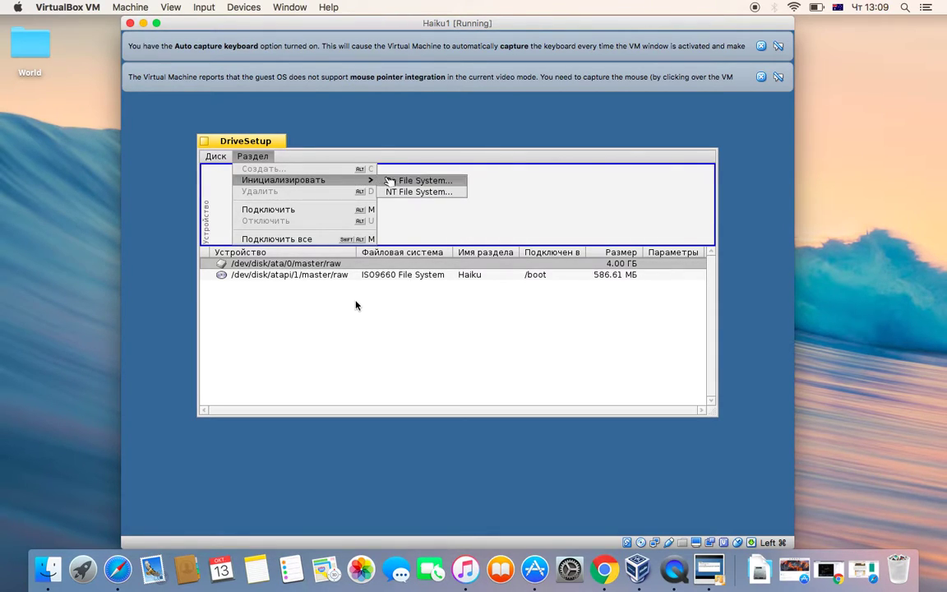
click(390, 180)
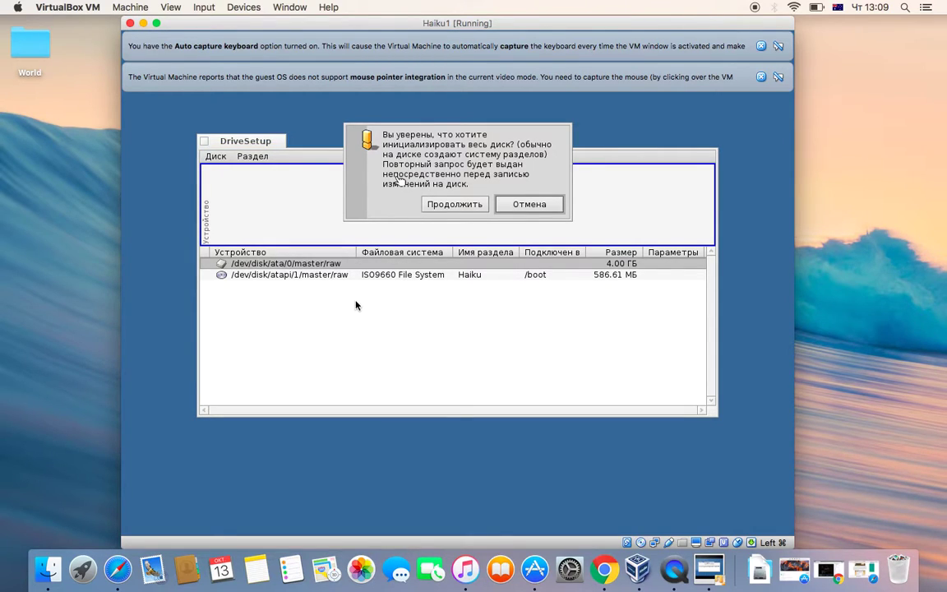
click(440, 204)
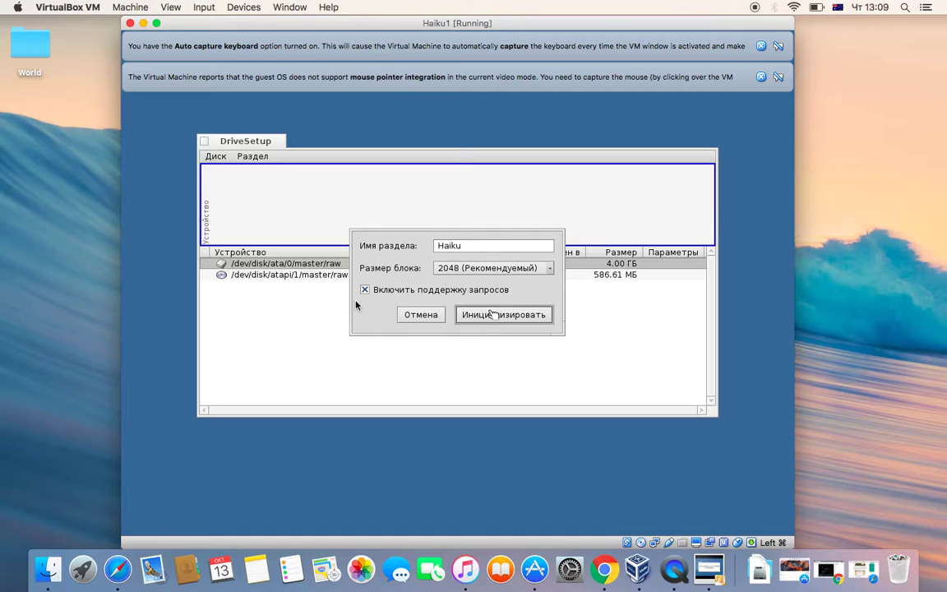
click(493, 313)
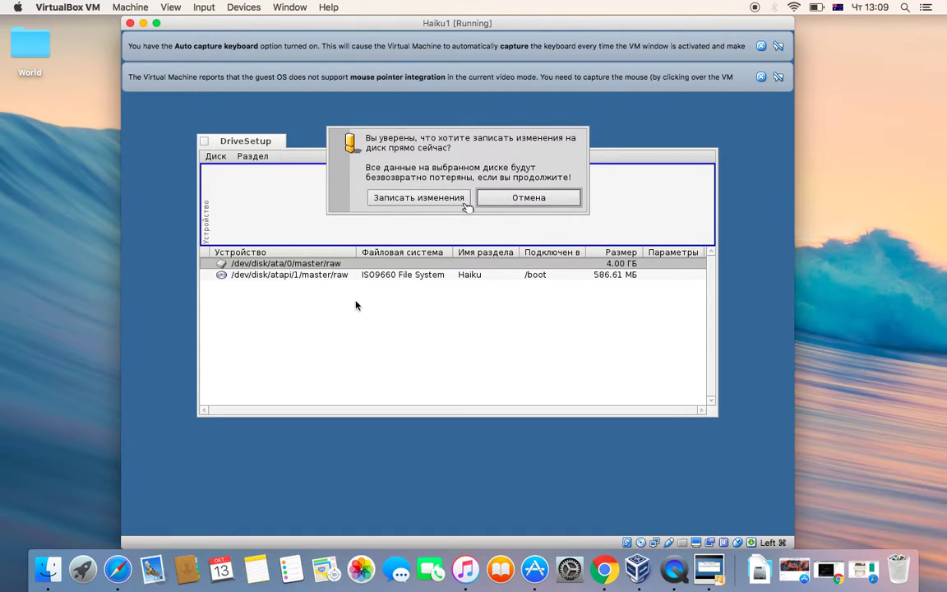
click(456, 198)
click(539, 187)
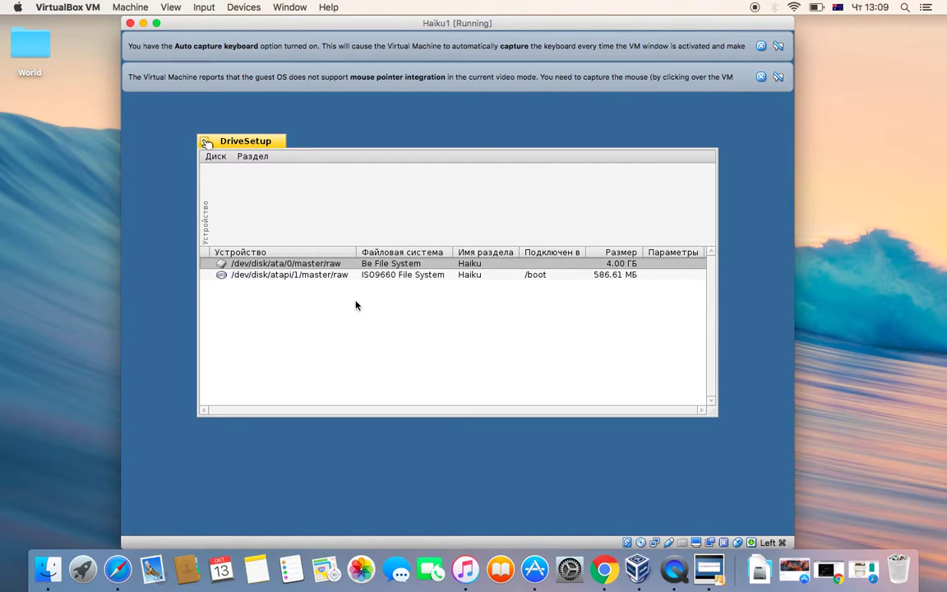
click(203, 141)
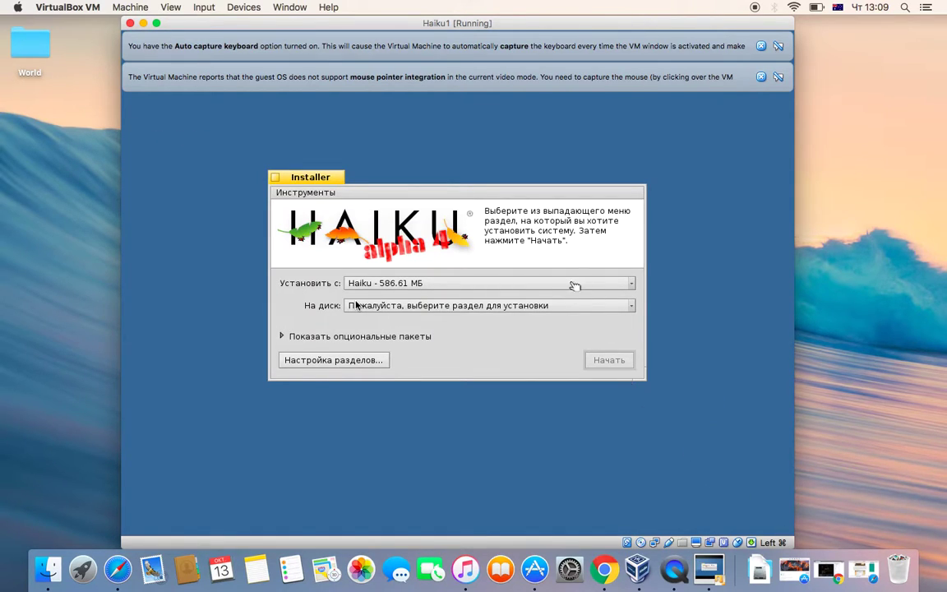
Step: Select the 4.00 GB Haiku disk as the installation target and begin the installation
click(494, 305)
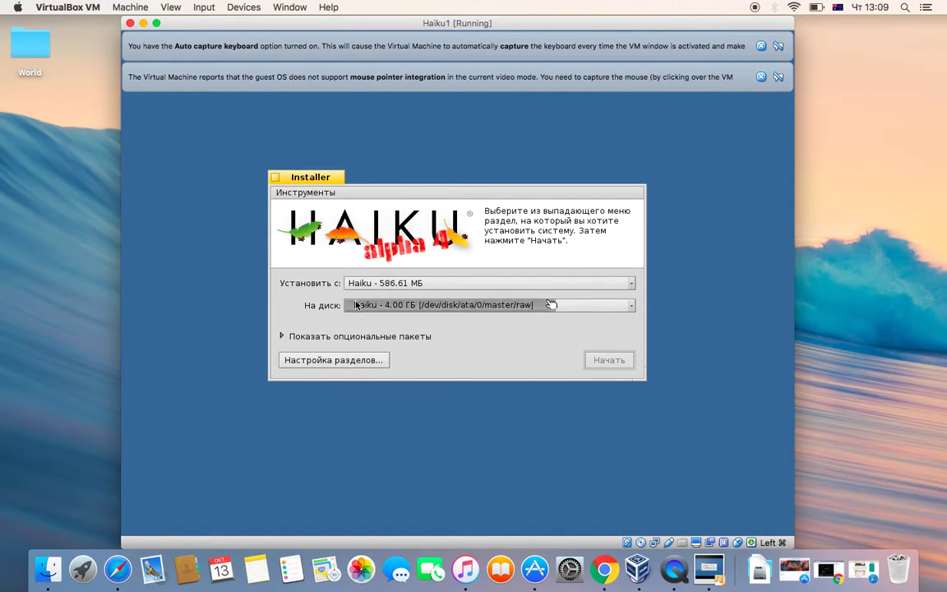
click(488, 308)
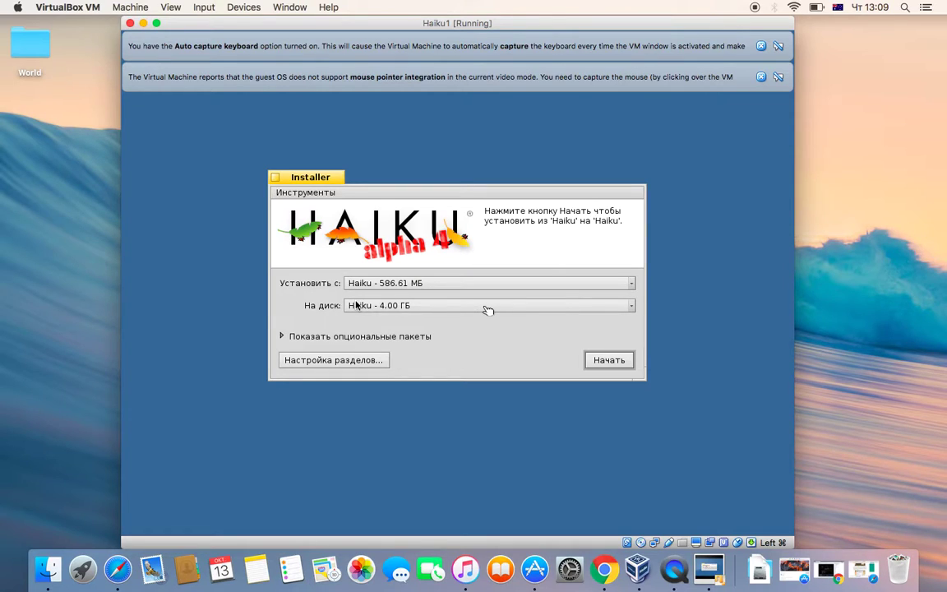
click(597, 361)
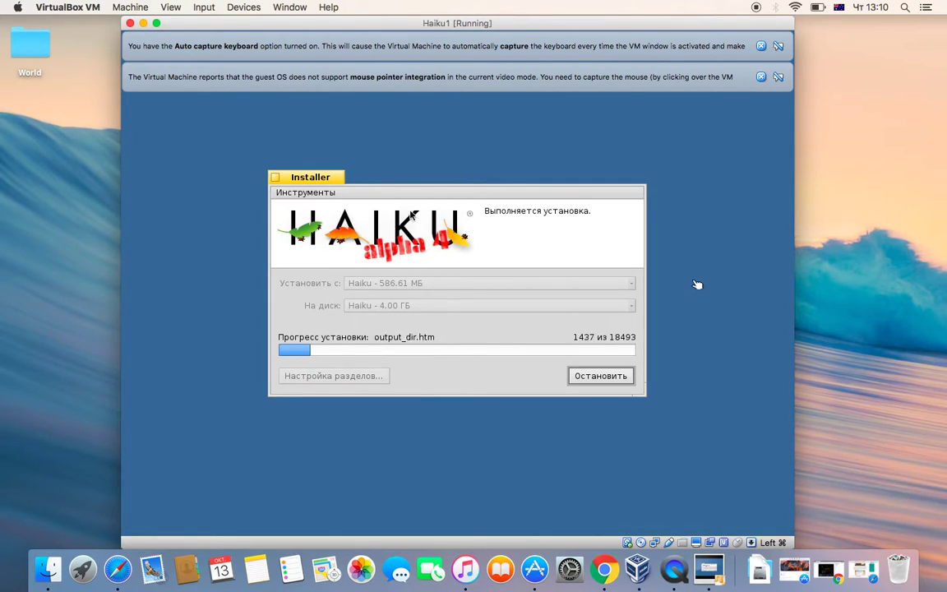
Step: Dismiss both notifications above the machine's display and restart the machine once the installation has finished
click(761, 77)
click(760, 46)
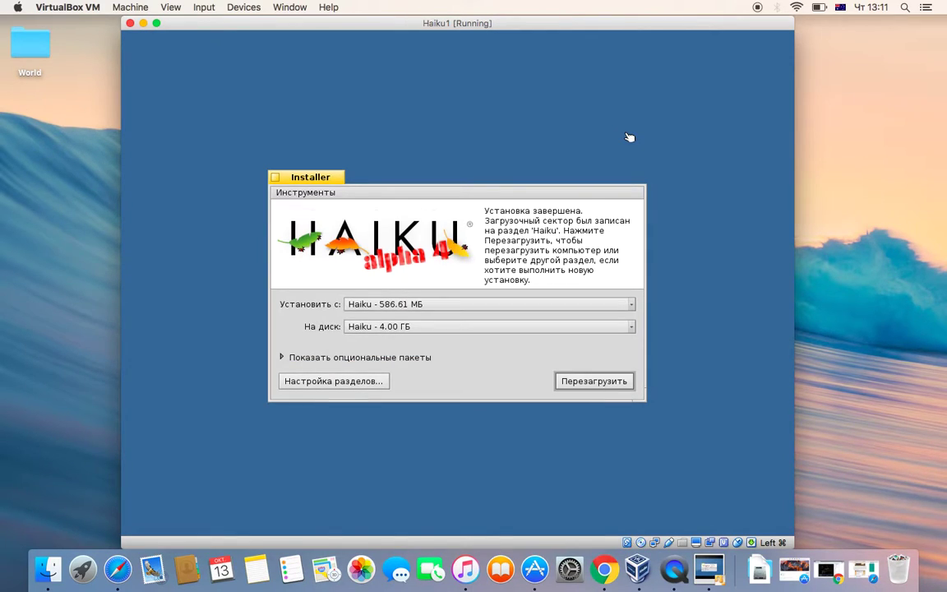
click(573, 383)
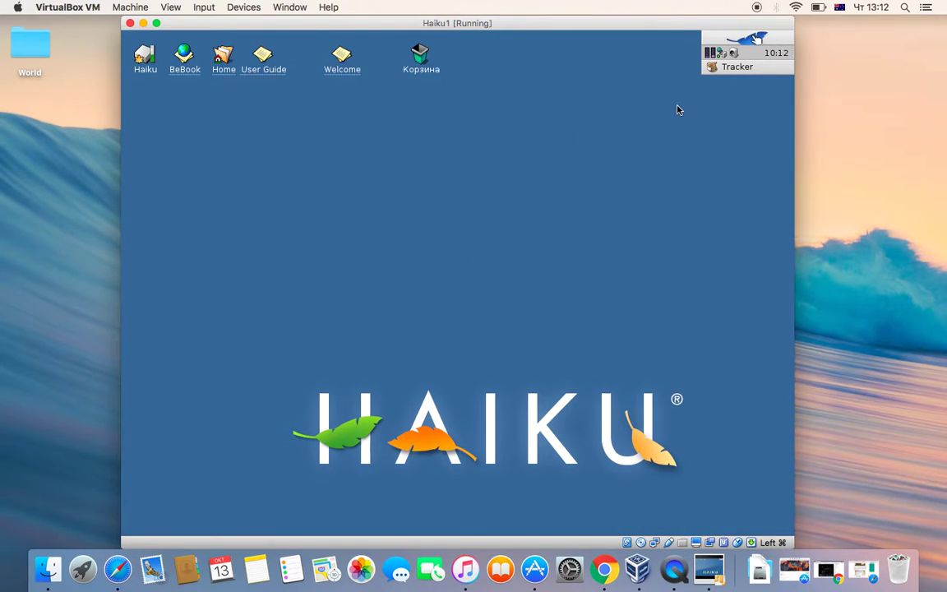
Step: View Haiku's system information, including the version, processor, memory and developer credits, and close its window
click(756, 38)
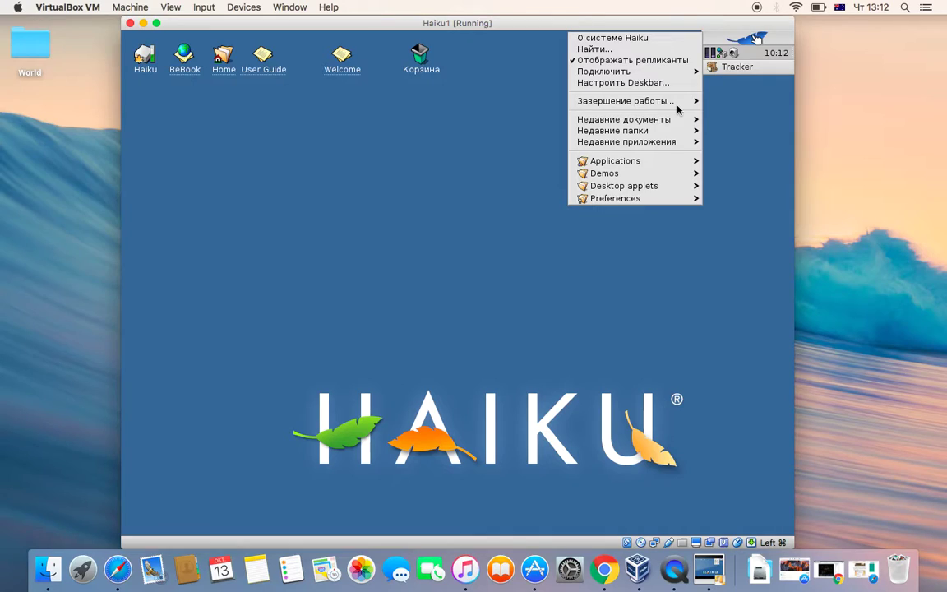
click(686, 39)
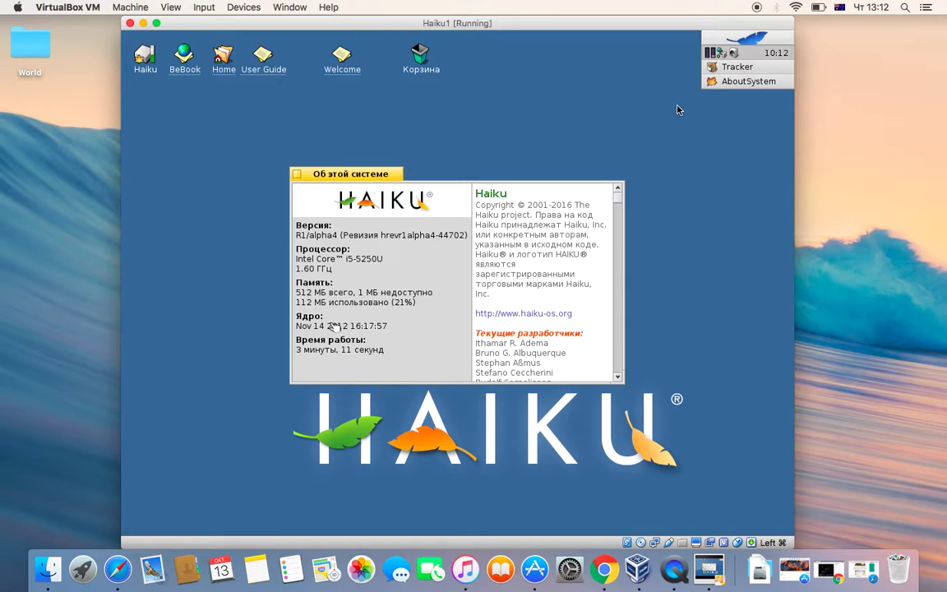
scroll(595, 255, down, 5)
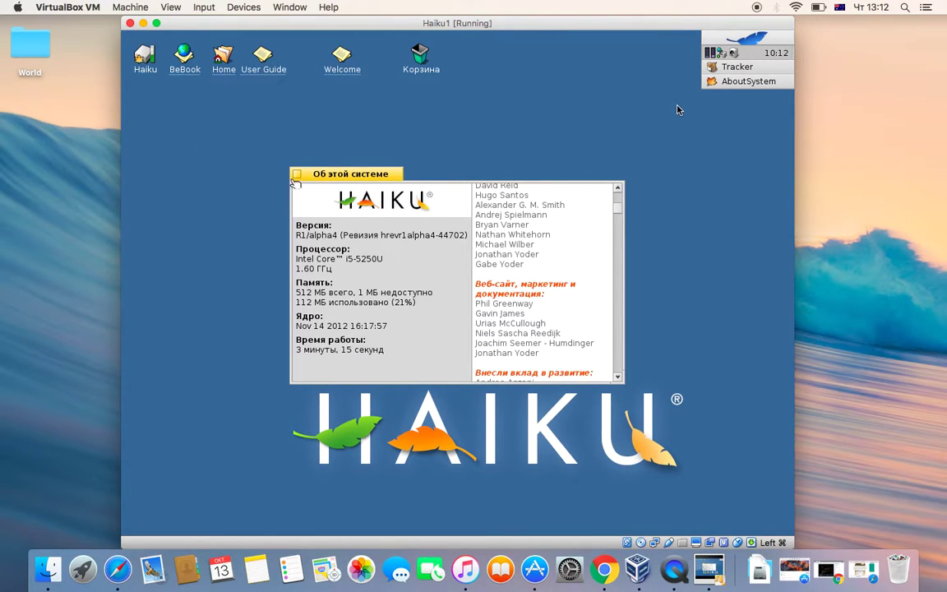
click(296, 174)
Step: Read through the Welcome document from the desktop and close it, and look into the Home folder and close that as well
click(345, 57)
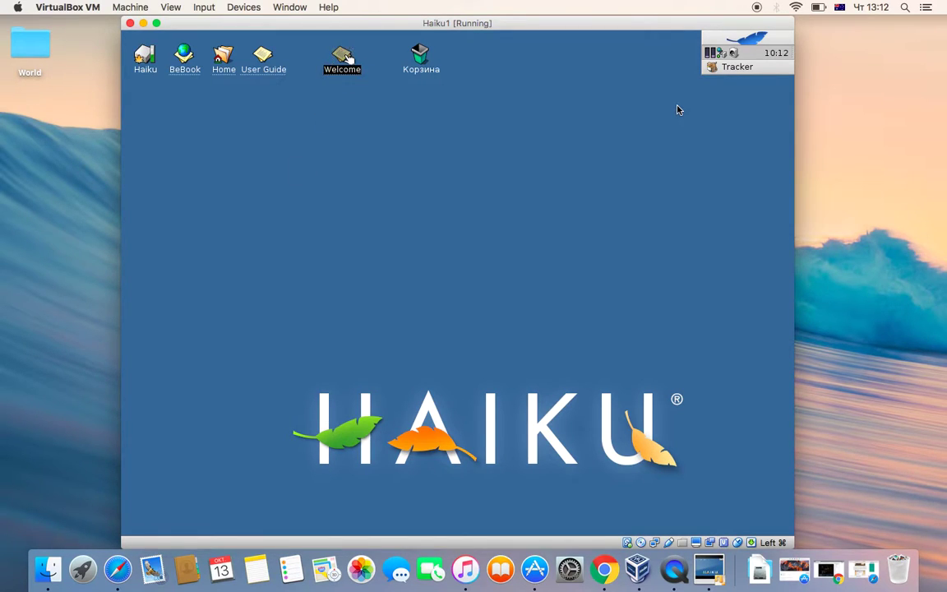
double_click(347, 57)
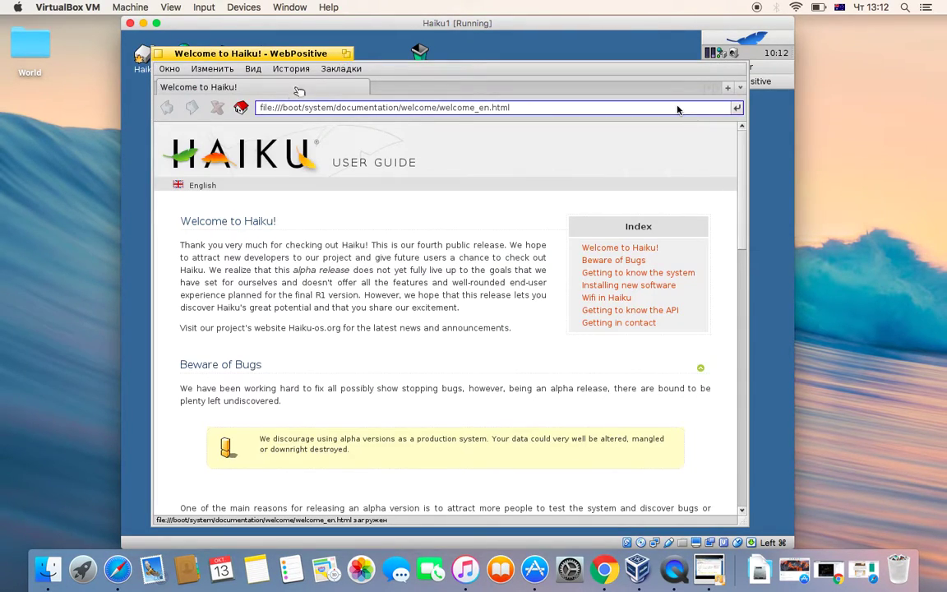
scroll(286, 248, down, 20)
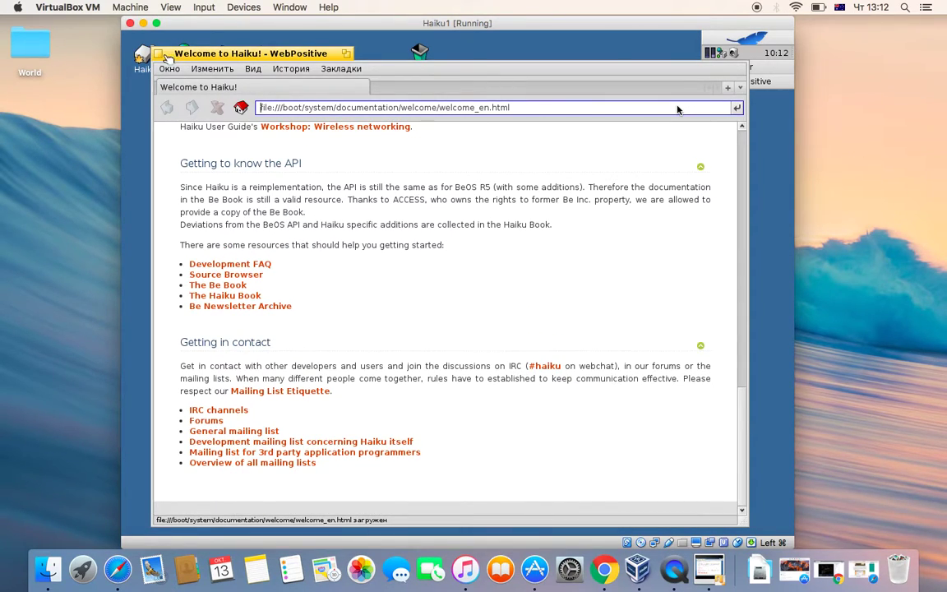
click(162, 54)
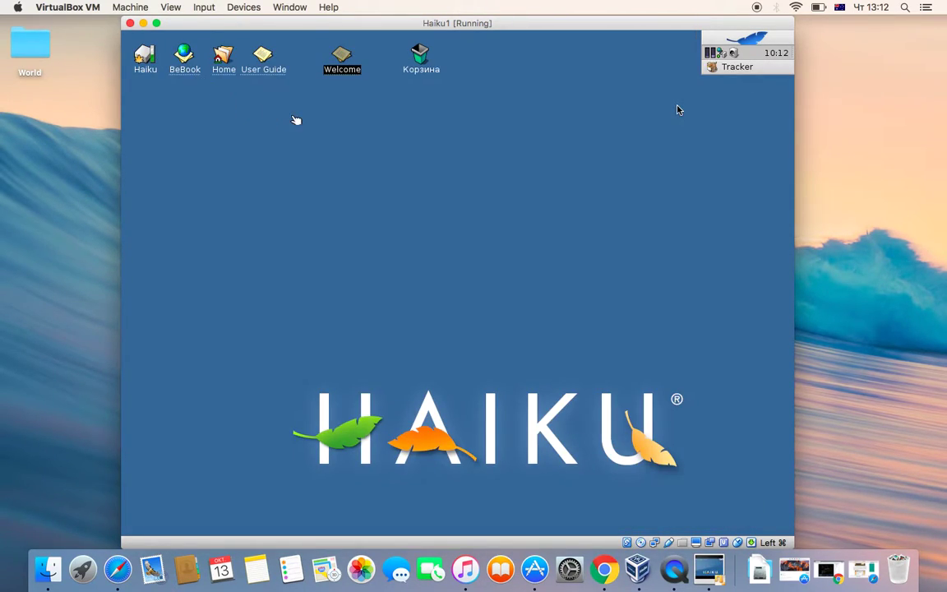
double_click(222, 56)
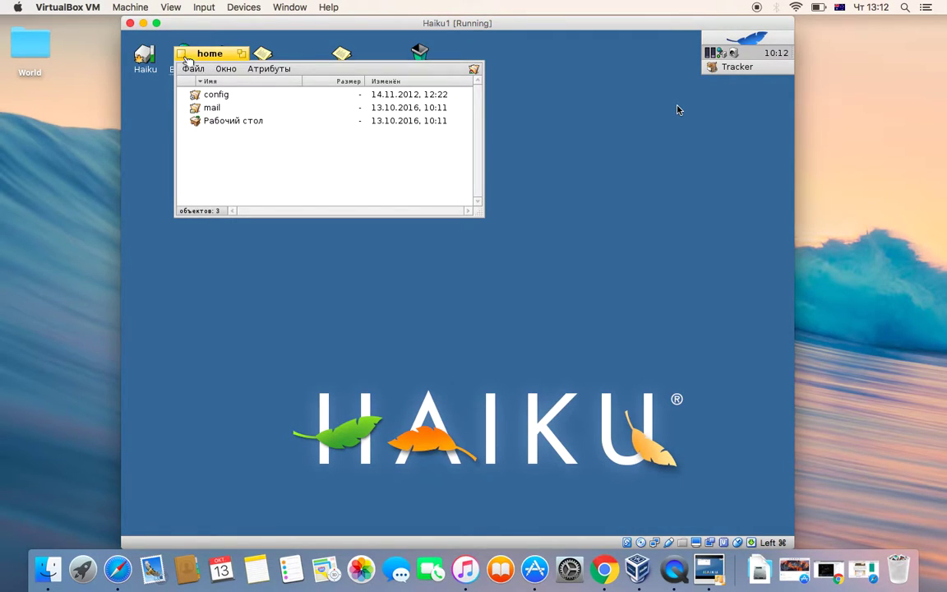
click(181, 54)
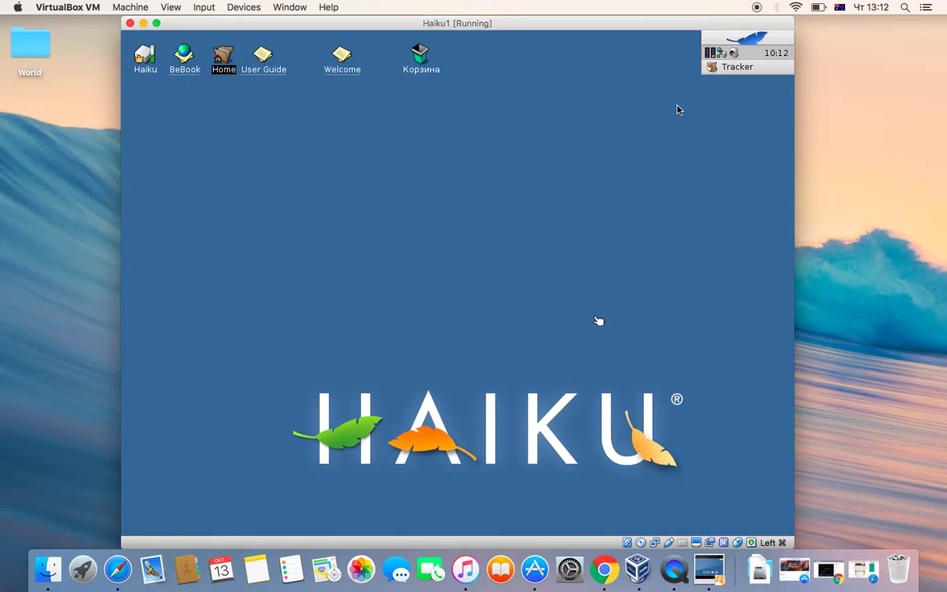